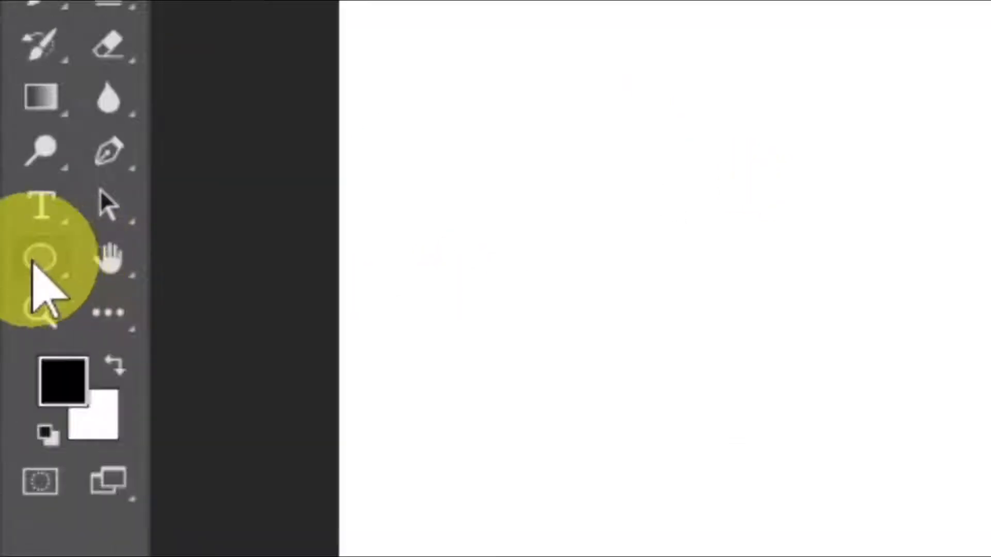
- Draw a 752 px circle with a 2 px black stroke and move it near the centre of the canvas
click(49, 261)
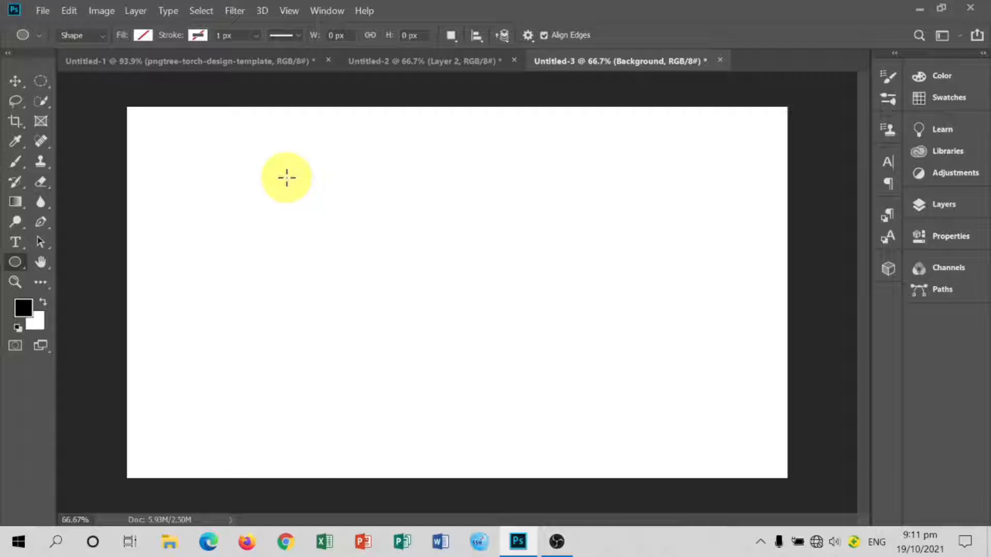
drag(286, 177, 594, 434)
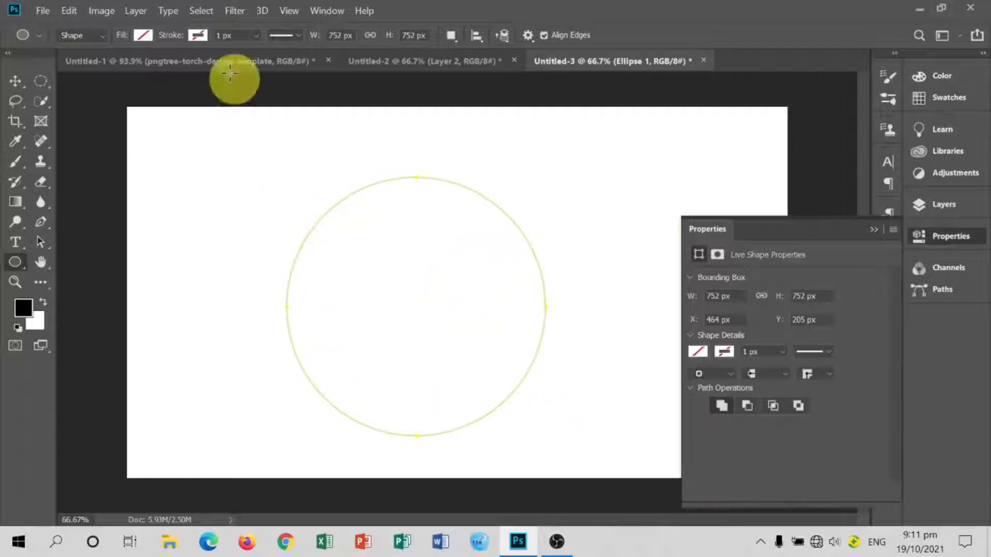
click(197, 35)
click(161, 64)
click(224, 36)
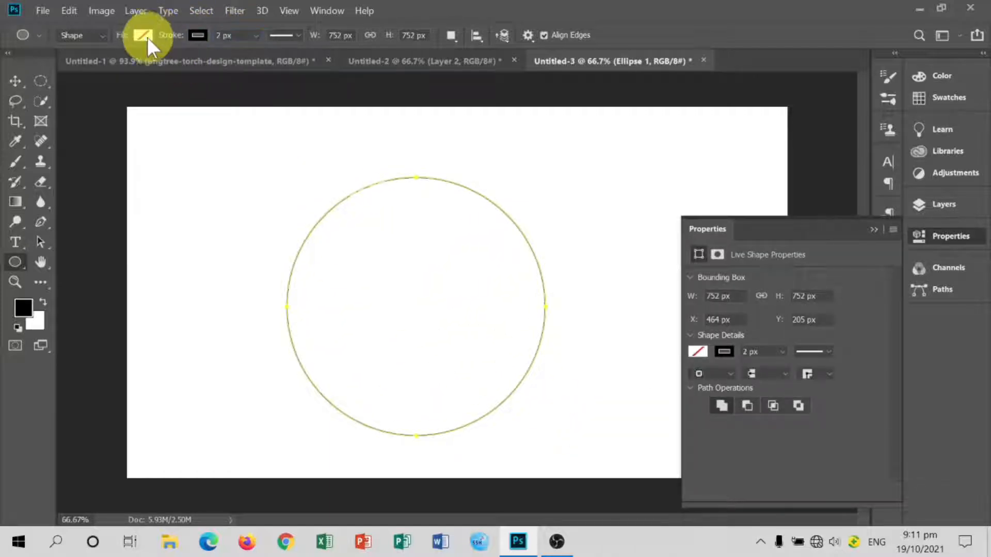
key(v)
drag(427, 275, 472, 260)
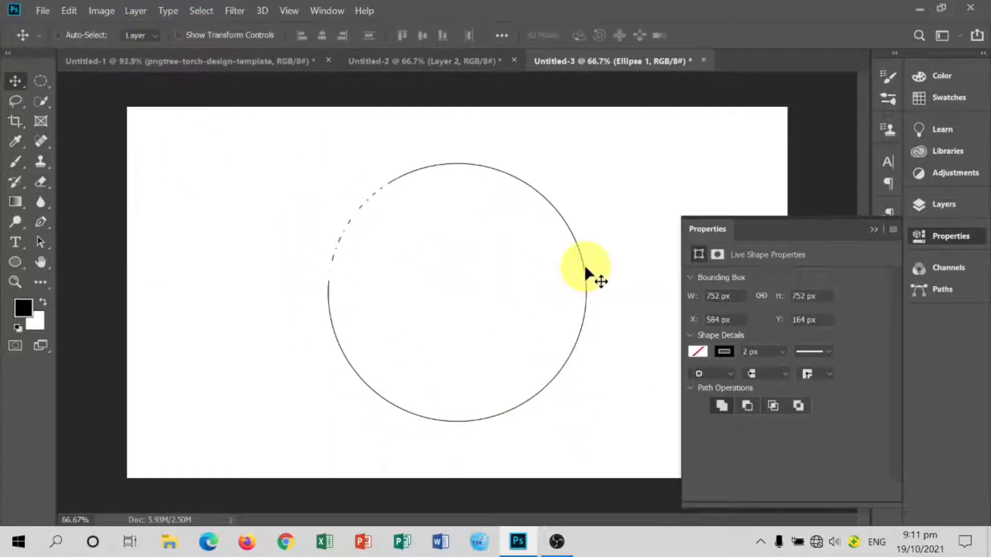
- Duplicate the circle and scale the copy down about its centre to roughly 547 px wide as an inner ring
click(943, 204)
drag(777, 228, 855, 504)
key(ctrl+t)
drag(587, 417, 547, 388)
click(712, 35)
- Duplicate the inner circle and scale the copy up slightly about its centre as a text guide
drag(769, 222, 855, 504)
key(ctrl+t)
drag(550, 386, 556, 391)
click(712, 35)
- Add the black text MAGARA ELEMENTARY SCHOOL along the guide circle in 70 pt Impact
click(15, 242)
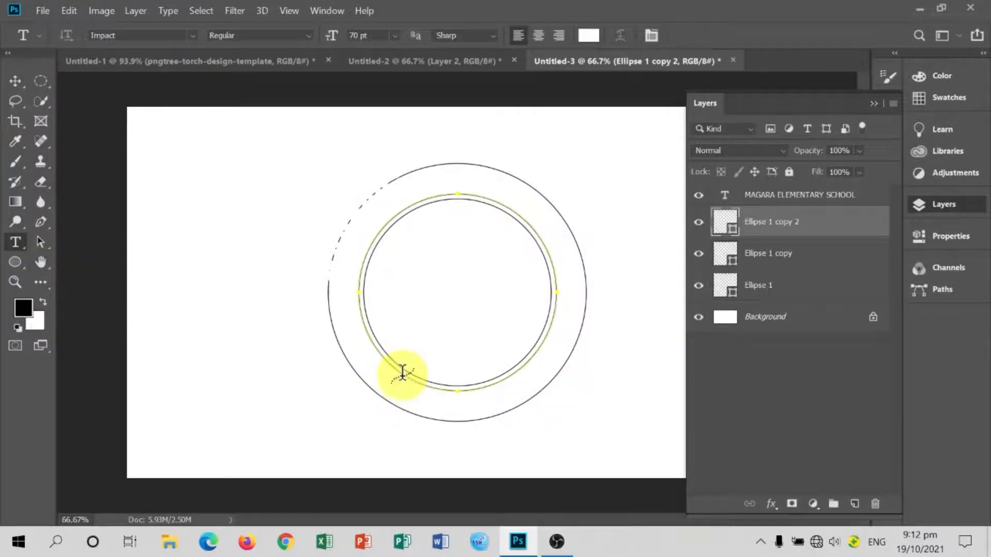
click(402, 373)
click(589, 35)
click(826, 205)
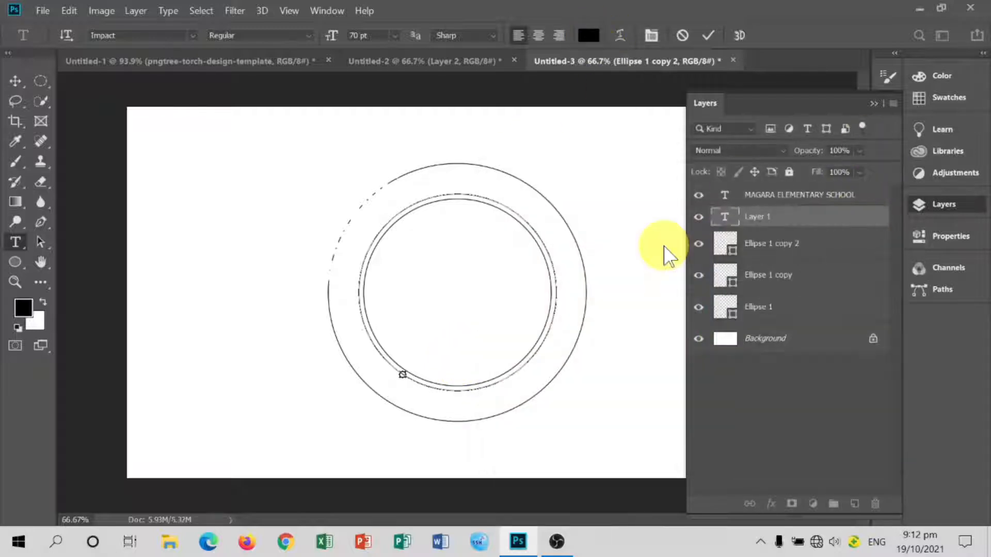
text(MAGARA ELEMENTARY SCHOOL)
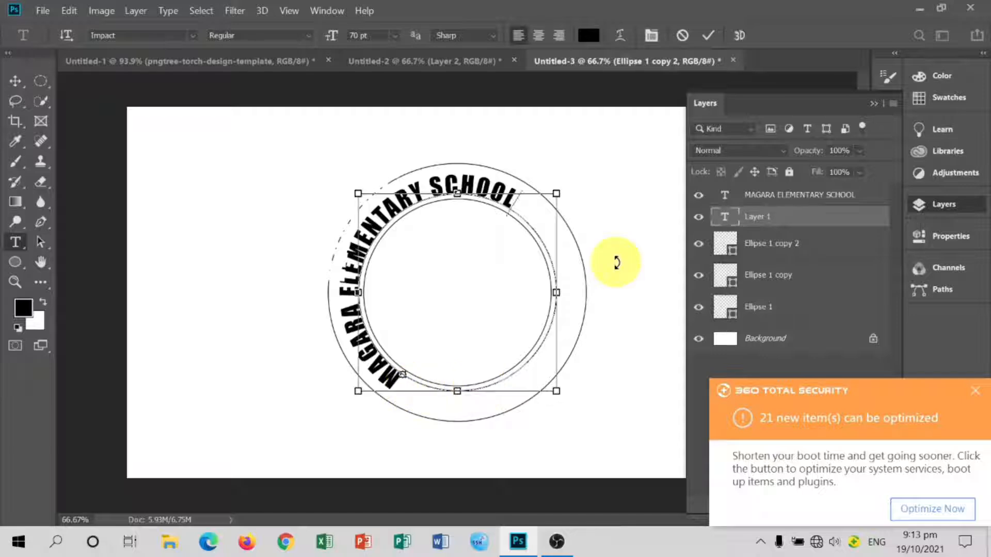
- Set the school name's size to 80 pt and slide it along the circle to centre it across the top
key(ctrl+a)
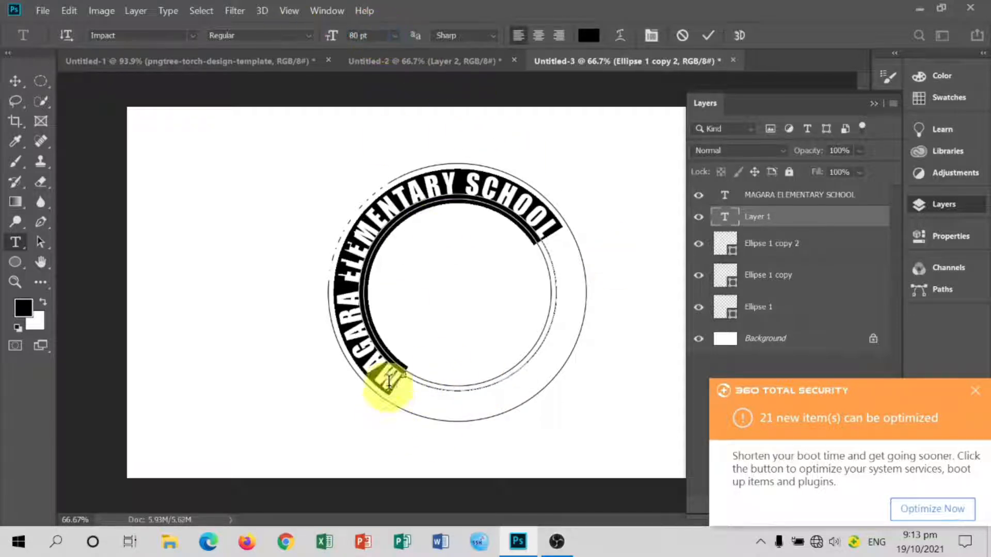
click(42, 243)
drag(399, 384, 349, 320)
- Delete the guide circle layer and the extra MAGARA ELEMENTARY SCHOOL text layer
key(v)
drag(802, 246, 876, 503)
scroll(485, 253, up, 1)
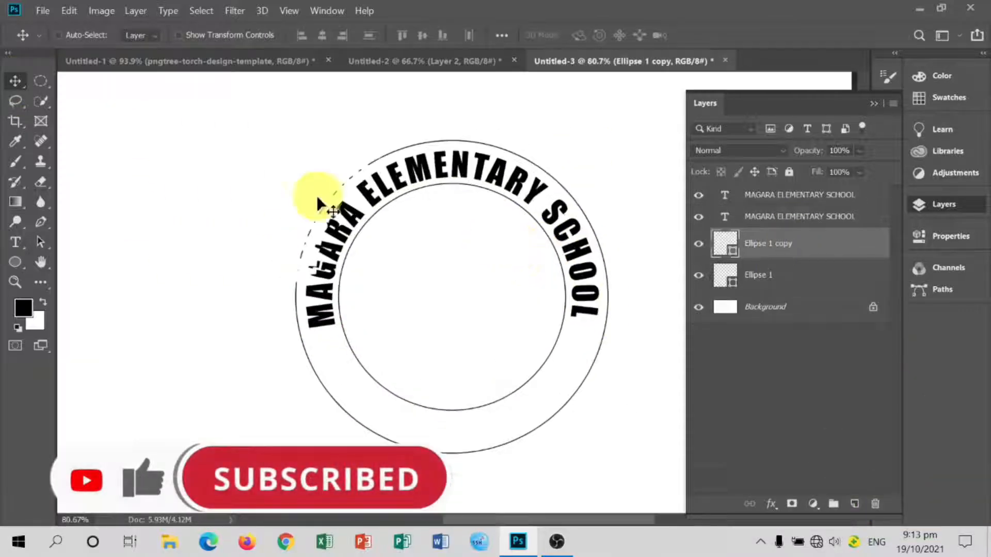
click(795, 285)
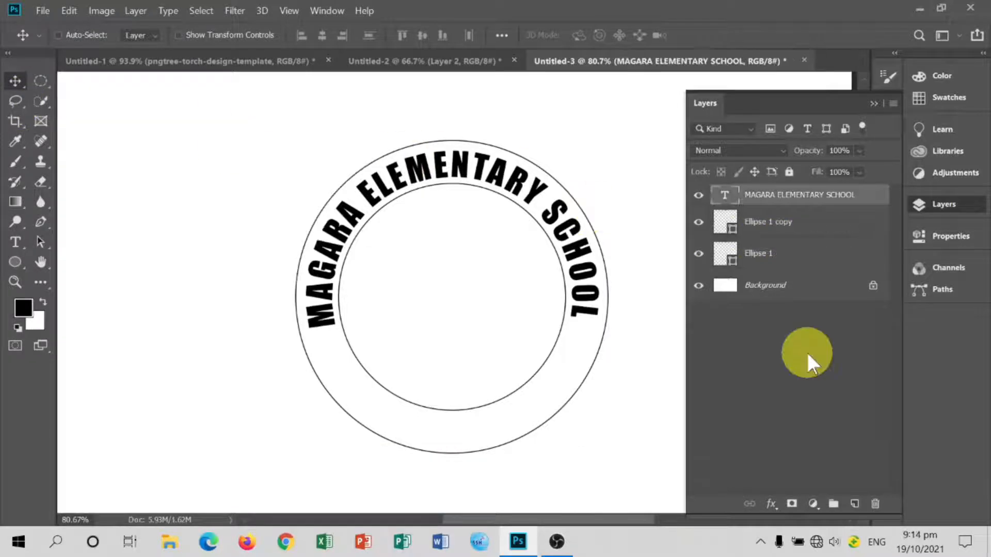
- Duplicate the inner circle and scale the copy up about its centre to just inside the outer circle
drag(775, 229, 855, 504)
key(ctrl+t)
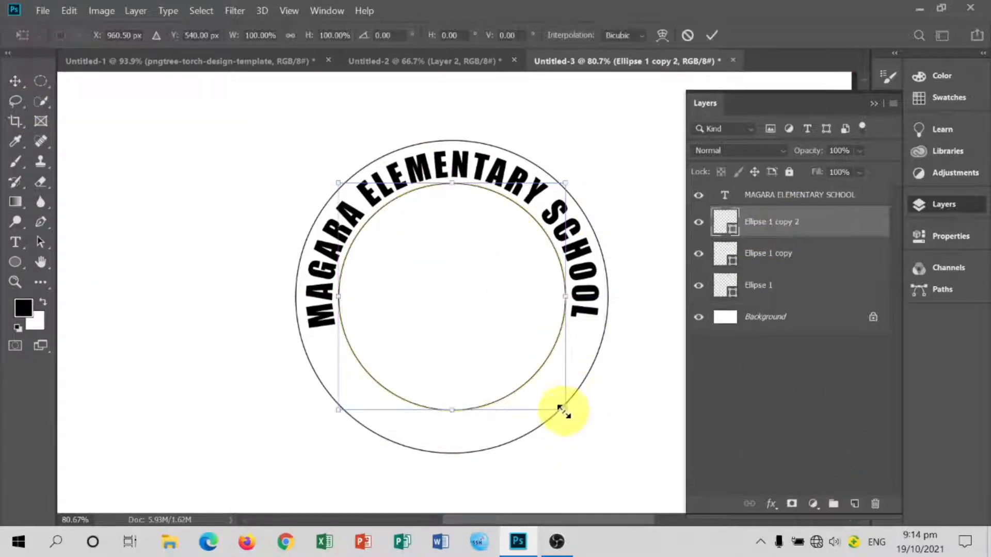
drag(564, 410, 592, 448)
key(Return)
- Add the text Magara, Roxas, Palawan along the new guide circle and set its size to 60 pt
key(t)
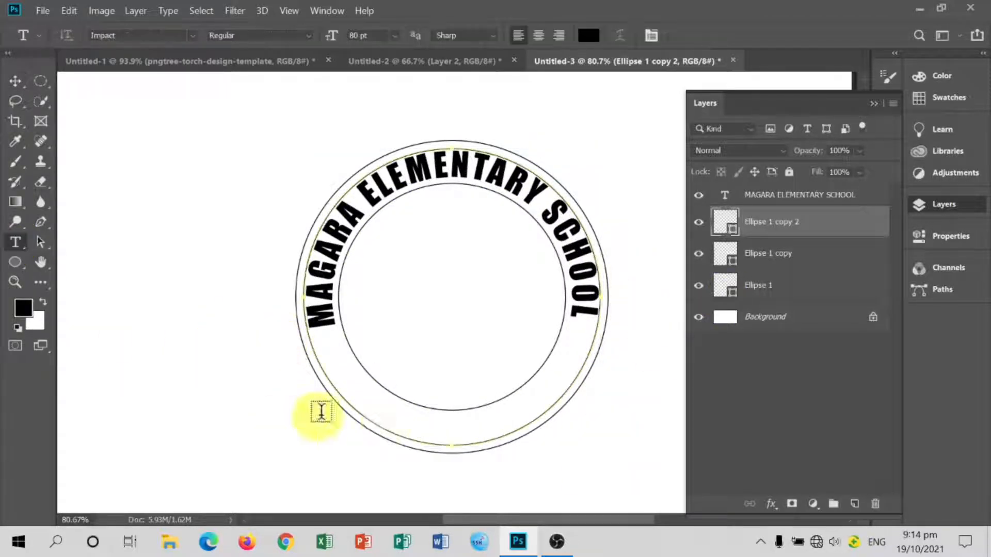
click(385, 427)
key(Caps_Lock)
text(M)
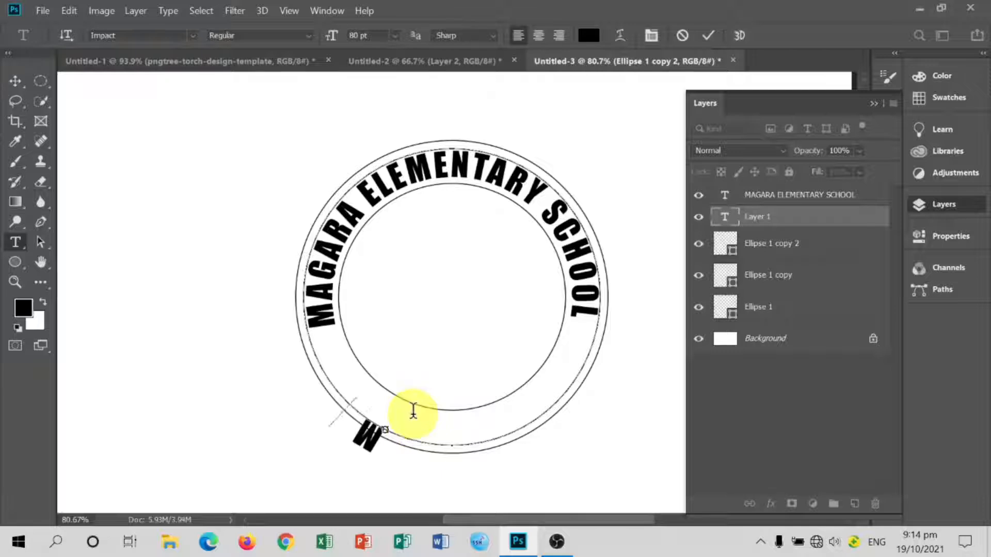
text(agara, Roxas, Palawan)
key(ctrl+a)
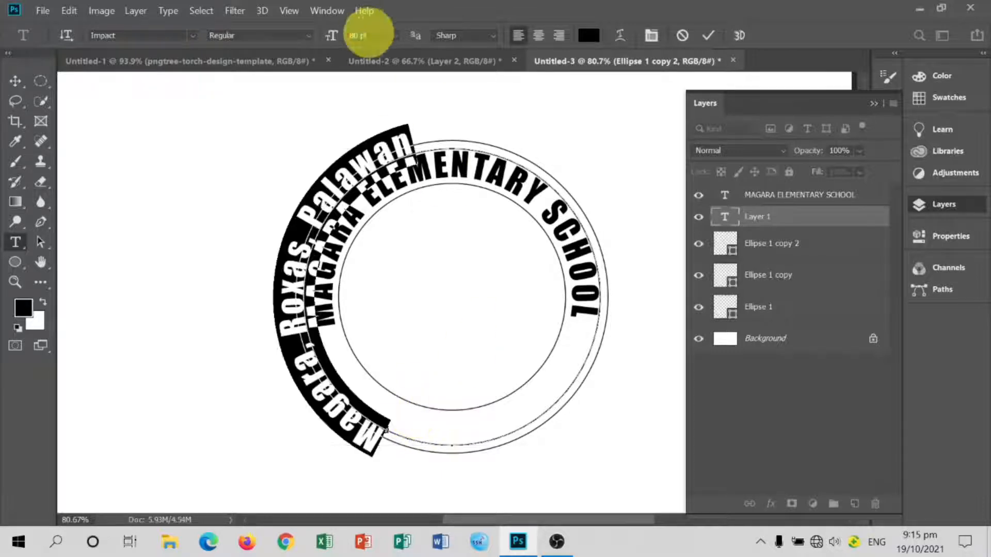
text(60)
key(Return)
- Flip the Magara, Roxas, Palawan text inside the circle, centre it along the bottom, and delete the guide circle
click(41, 242)
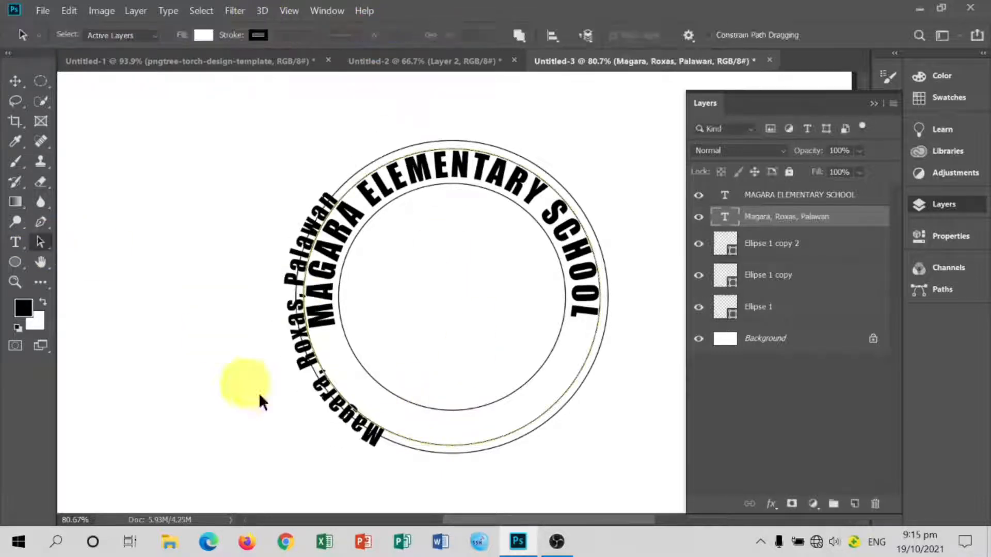
drag(374, 438, 409, 421)
drag(589, 244, 524, 183)
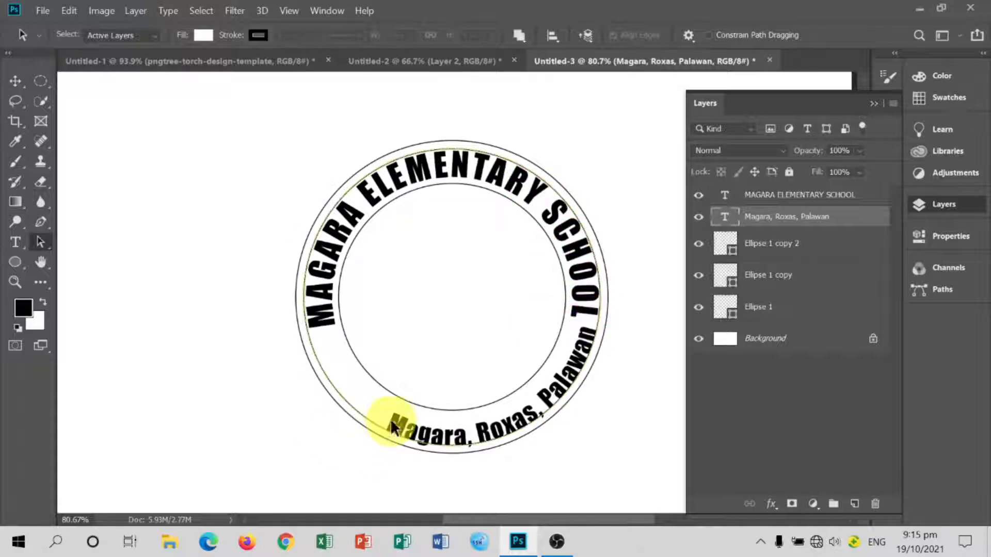
drag(356, 409, 341, 377)
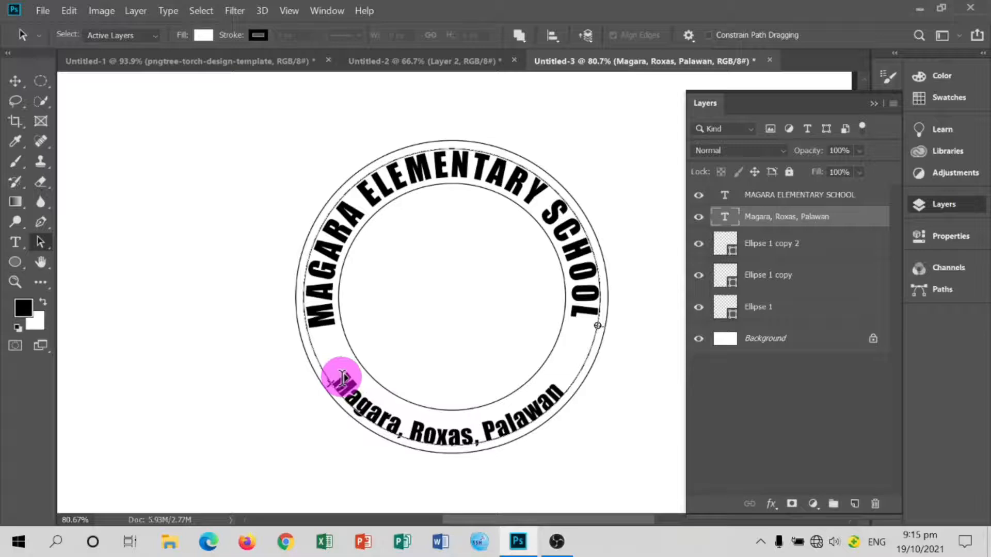
drag(752, 245, 876, 503)
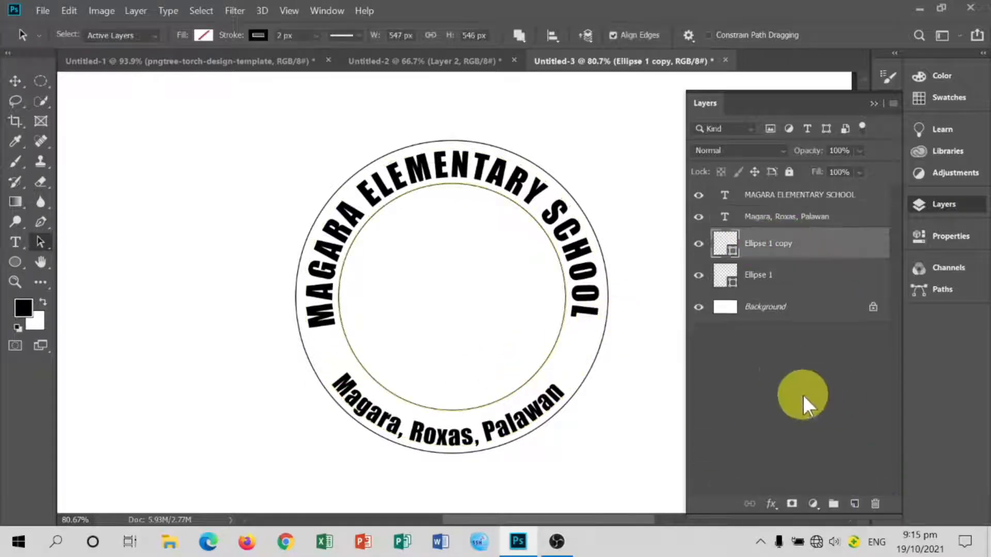
- Move the outer circle's layer above the inner circle's layer and fill it with red
click(754, 278)
drag(761, 282, 831, 256)
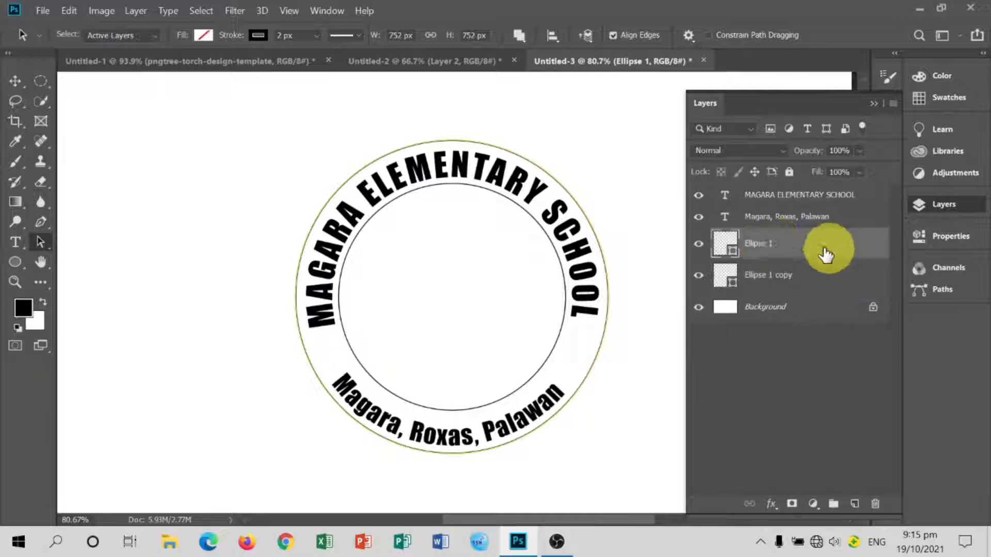
click(204, 35)
click(186, 148)
click(646, 294)
- Fill the inner circle with white and move its layer above the red circle
click(763, 276)
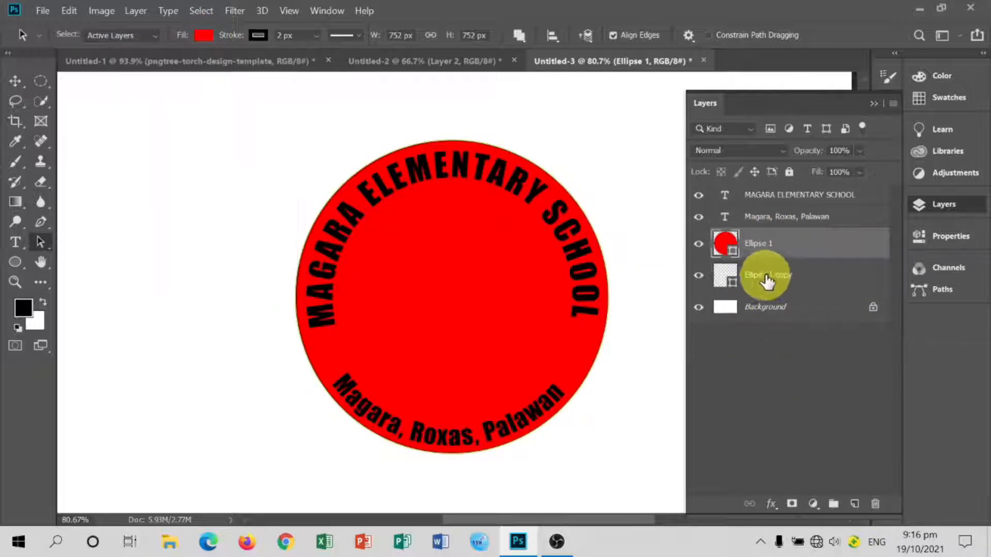
click(203, 35)
click(158, 116)
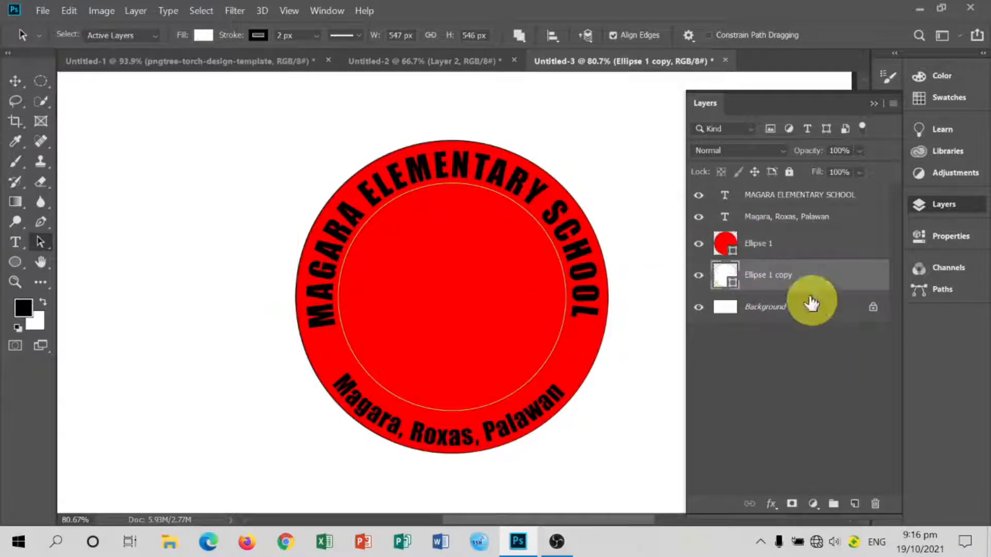
drag(826, 276, 834, 245)
- Set the colour of both curved text layers to white
click(834, 197)
shift+click(832, 214)
click(947, 236)
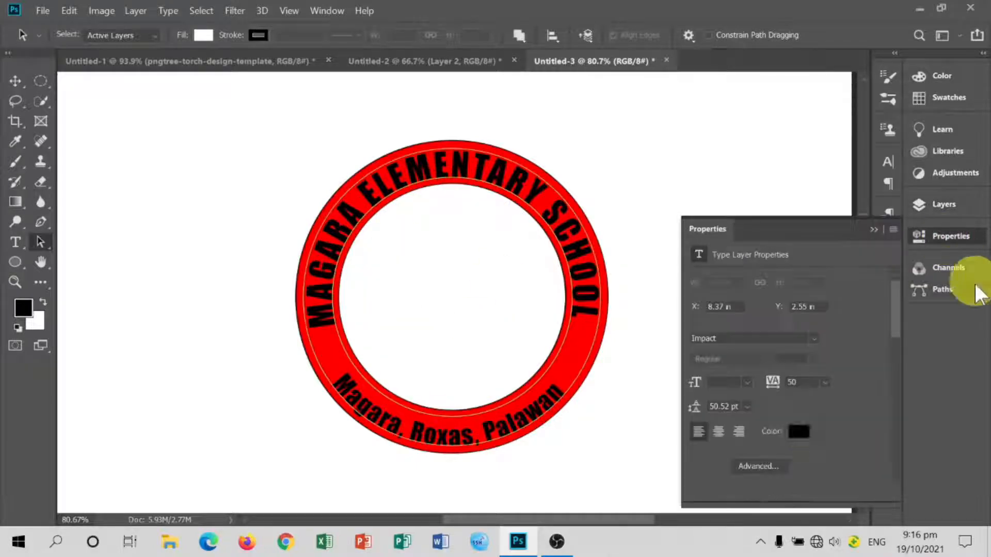
click(798, 431)
click(542, 236)
click(905, 200)
- Bring the laurel wreath from Untitled-2 into the white circle and scale it to 104.69% to fit
click(942, 204)
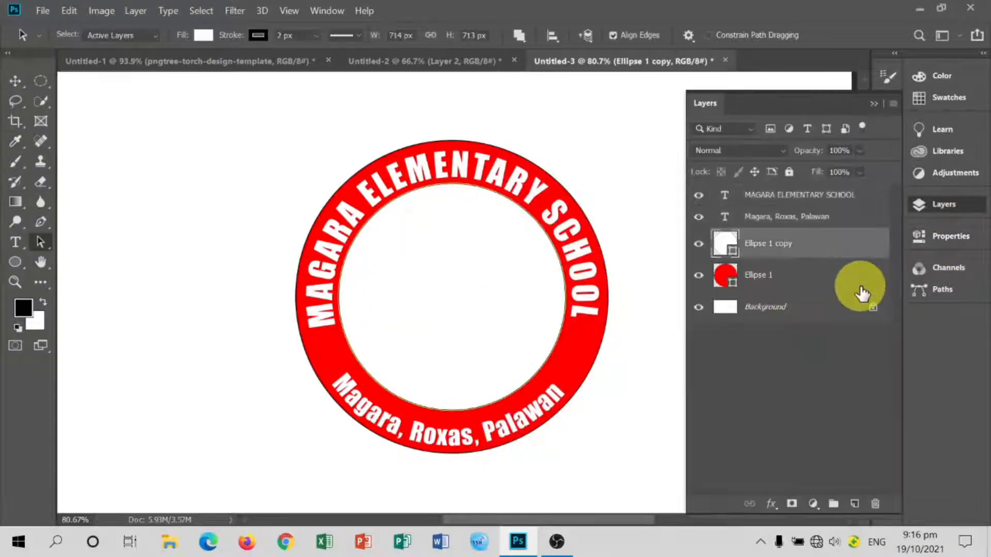
click(423, 61)
drag(758, 294, 622, 325)
key(ctrl+t)
drag(473, 367, 481, 402)
drag(330, 182, 322, 180)
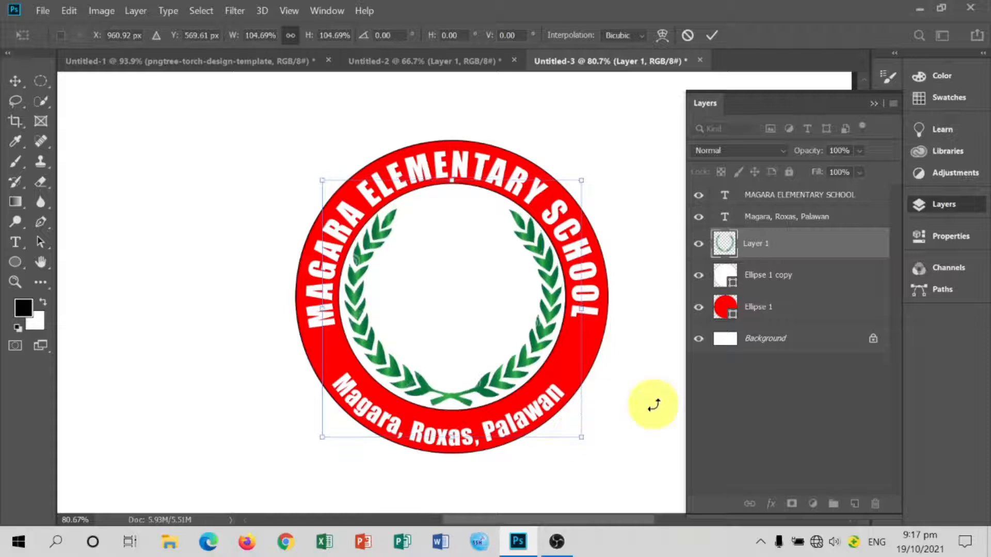
key(Return)
- Bring the torch and the open book into the logo and fit them in the centre of the wreath
click(394, 61)
drag(778, 203, 644, 348)
click(415, 61)
drag(748, 230, 487, 320)
key(ctrl+t)
drag(754, 310, 814, 294)
click(886, 106)
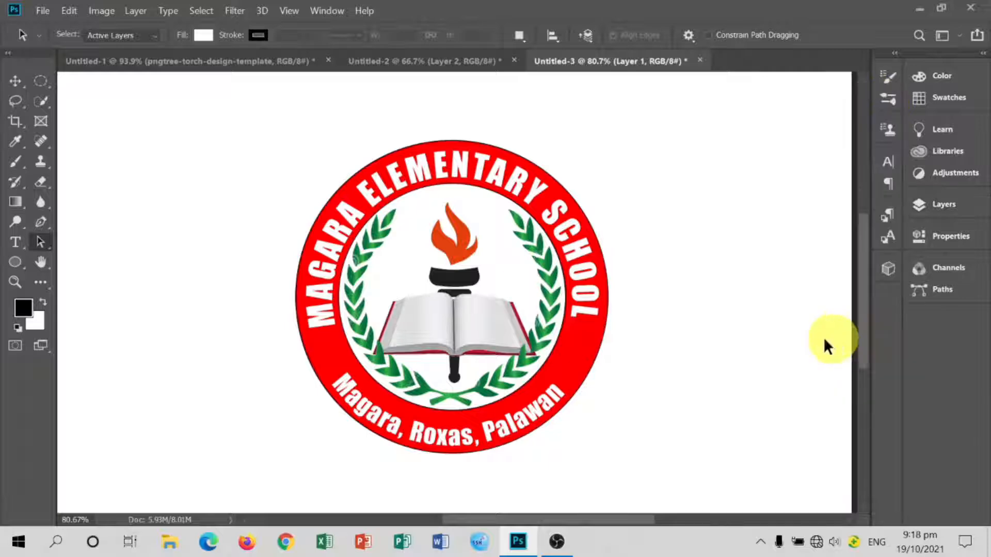
- Draw a closed, angular Pen shape about 741 × 373 px covering the lower part of the logo
click(199, 61)
click(593, 61)
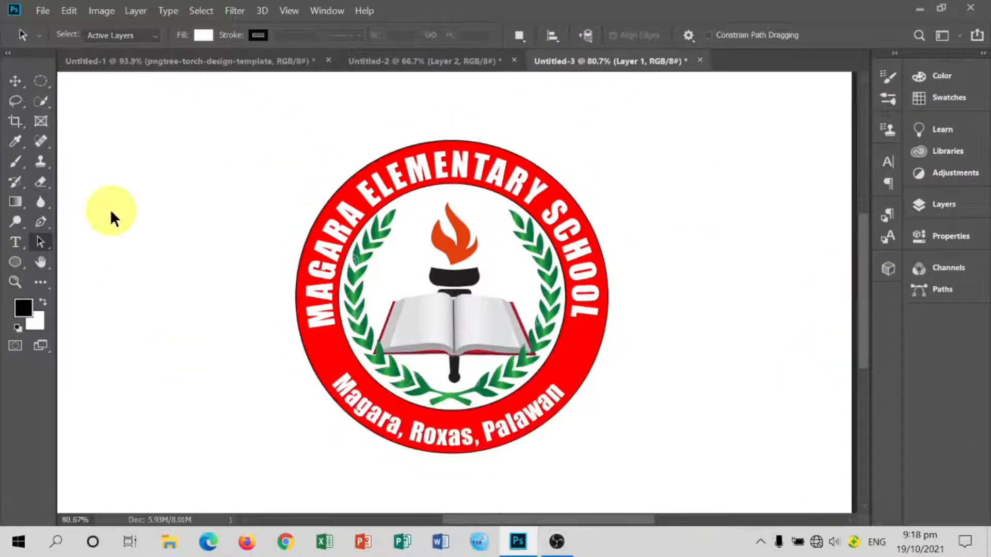
click(41, 222)
right_click(41, 222)
click(104, 222)
click(304, 395)
click(329, 350)
click(391, 357)
click(581, 339)
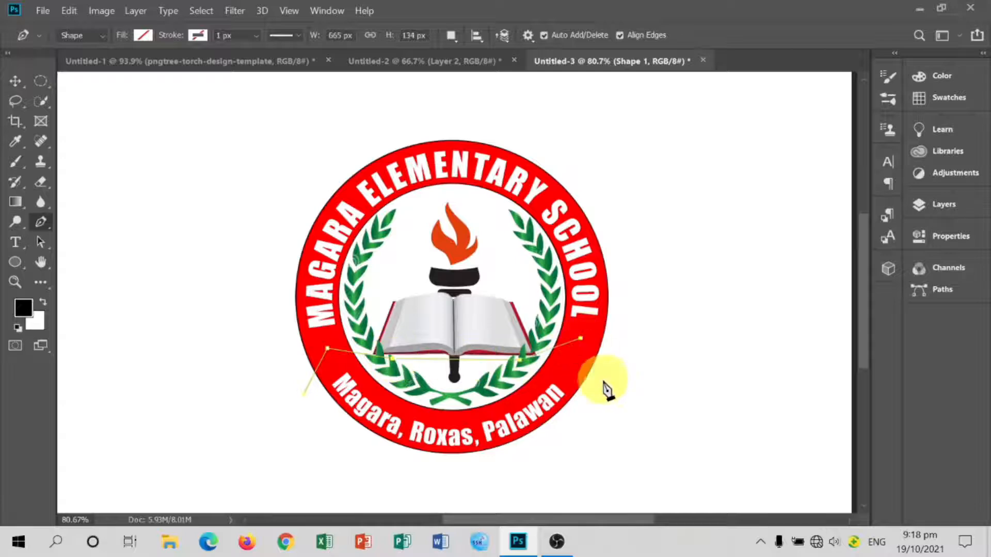
click(605, 383)
click(613, 484)
click(309, 494)
click(304, 394)
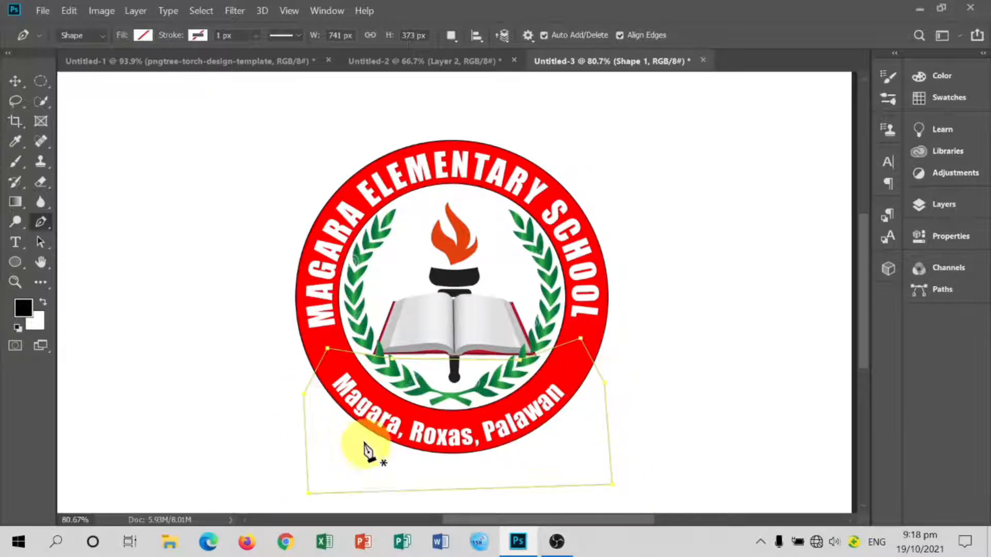
- Fill the Pen shape with dark blue and clip it to the red outer circle, beneath the white circle
click(143, 35)
click(157, 135)
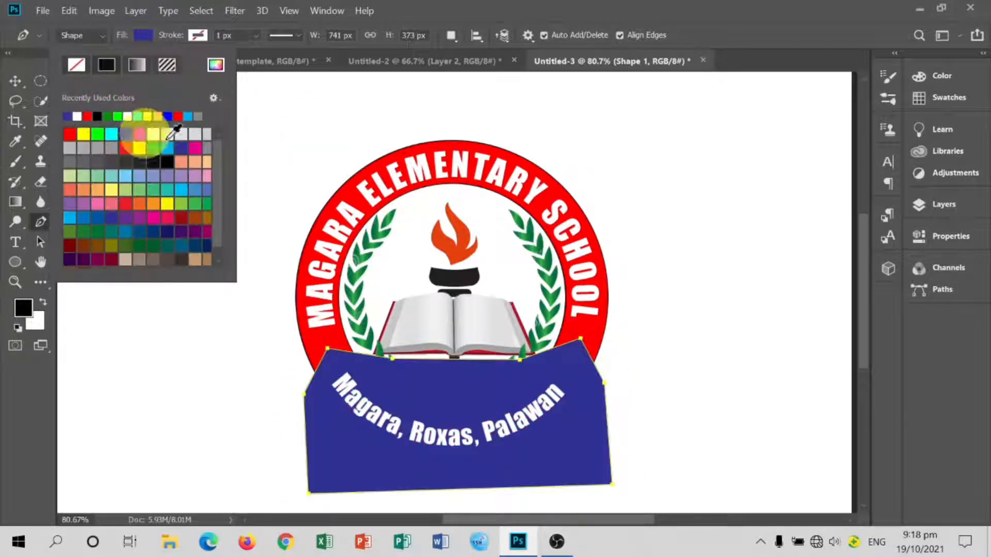
click(944, 204)
drag(775, 245, 800, 377)
right_click(805, 375)
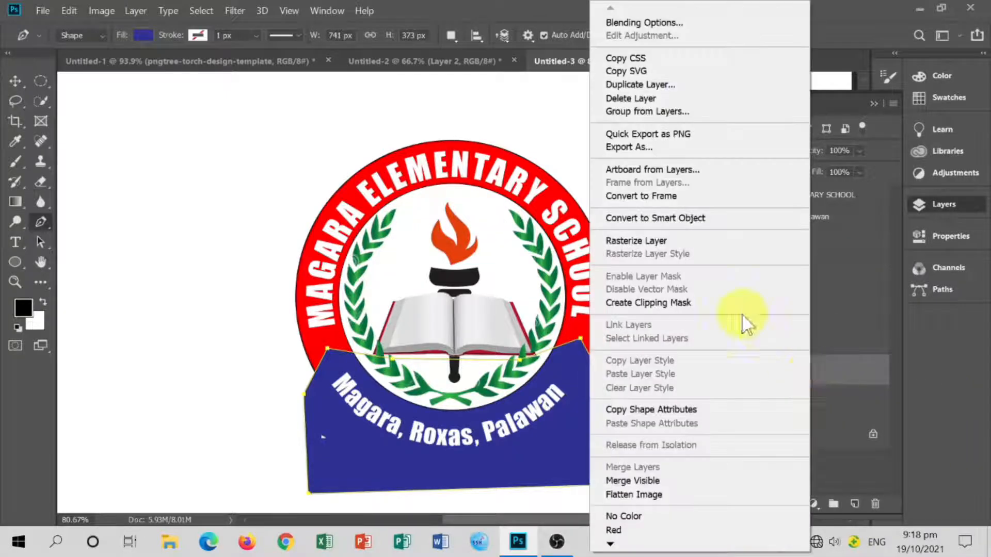
click(665, 301)
click(727, 196)
key(v)
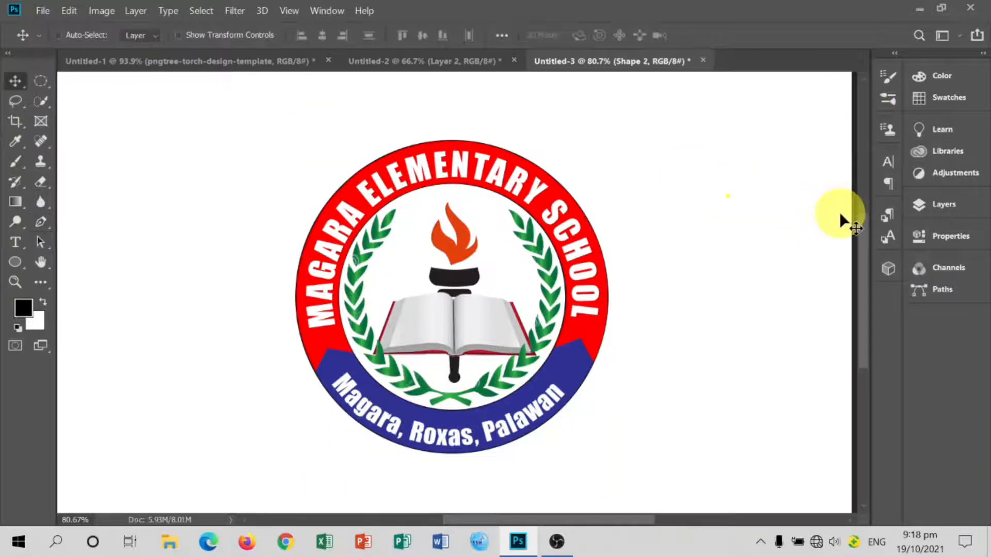
click(204, 62)
click(574, 62)
key(ctrl+z)
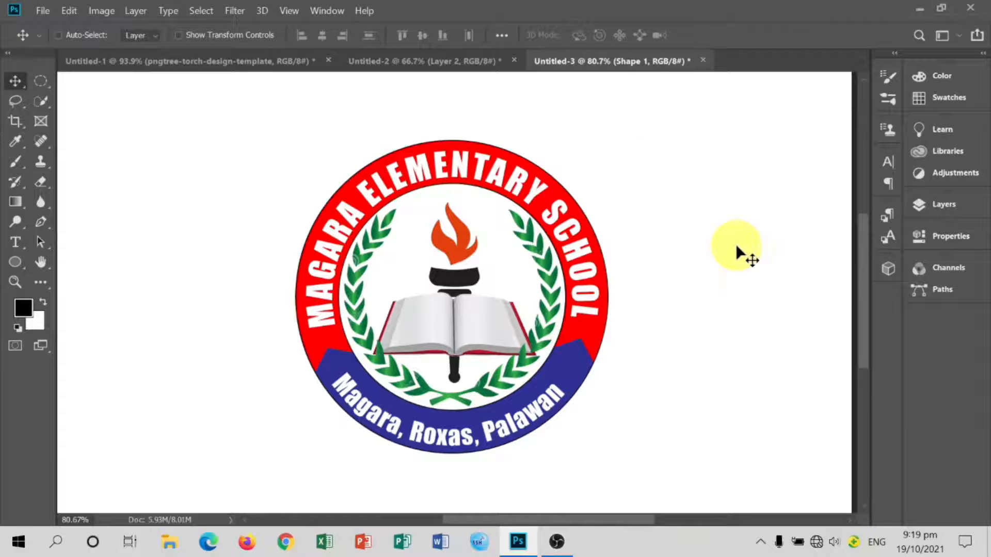
- Set the font of the Magara, Roxas, Palawan text to Arial Bold
click(945, 205)
click(784, 217)
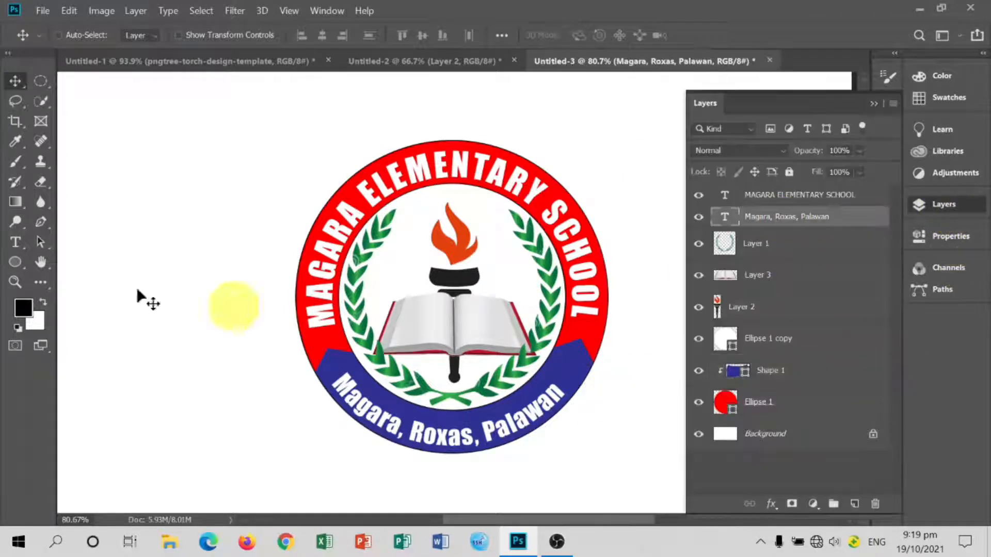
key(t)
click(453, 453)
key(ctrl+a)
click(192, 35)
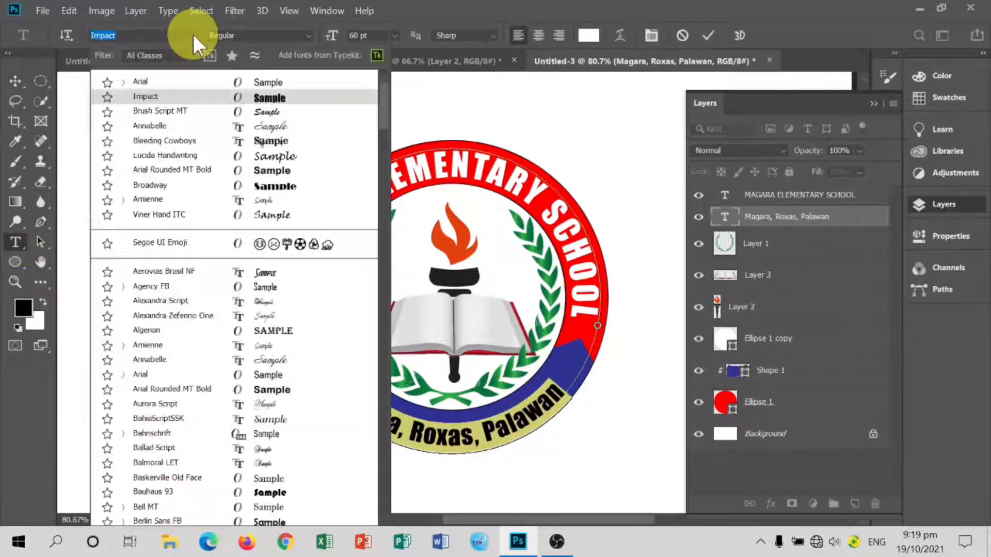
click(181, 83)
click(304, 36)
click(310, 114)
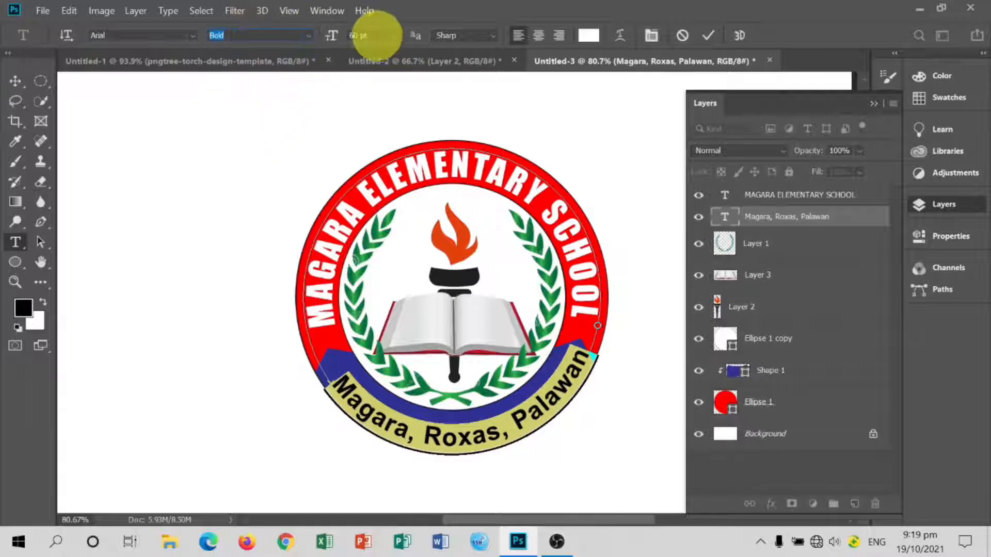
- Set the Magara, Roxas, Palawan text to 50 pt and centre it along the curve within the blue band
text(50)
key(Return)
key(ctrl+Return)
key(a)
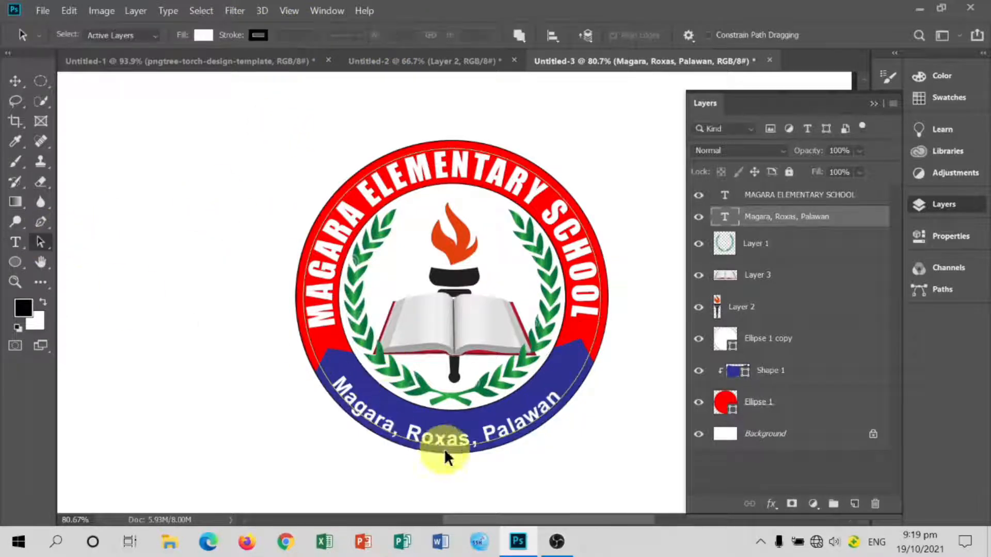
click(14, 82)
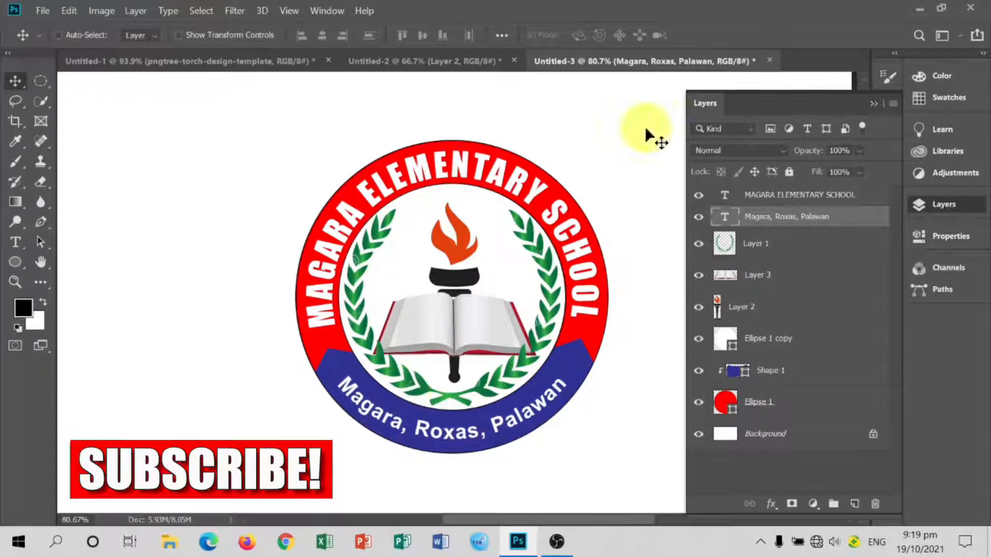
click(742, 217)
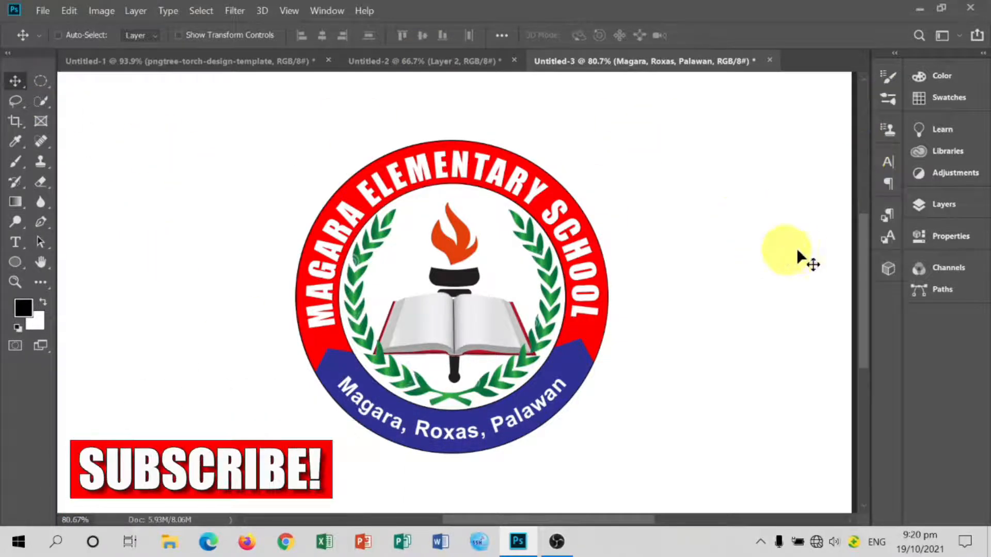
- Apply a Bevel & Emboss effect to the MAGARA ELEMENTARY SCHOOL text layer
click(936, 204)
click(803, 196)
click(769, 505)
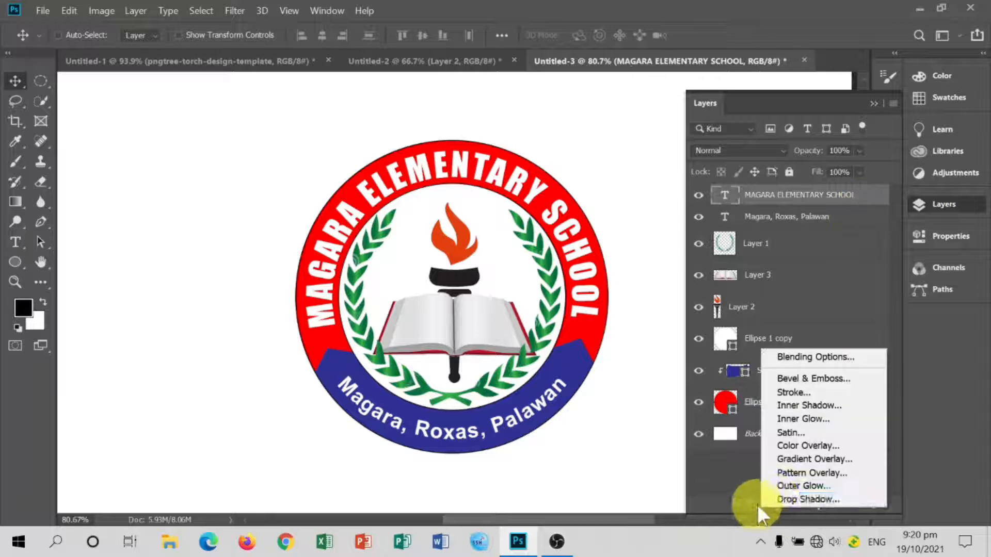
click(808, 357)
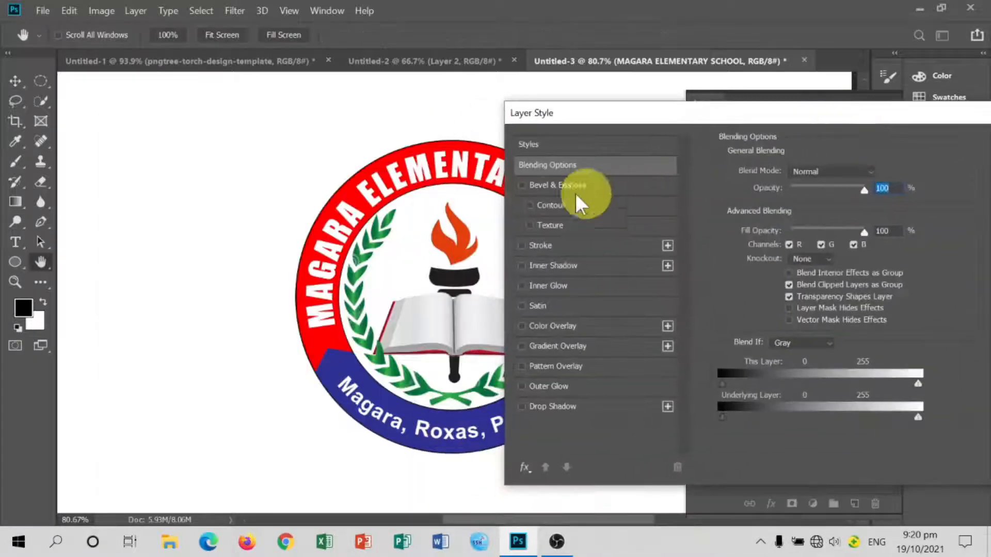
click(546, 184)
mouse_move(792, 209)
mouse_down()
mouse_move(828, 202)
mouse_move(803, 200)
mouse_up()
key(Return)
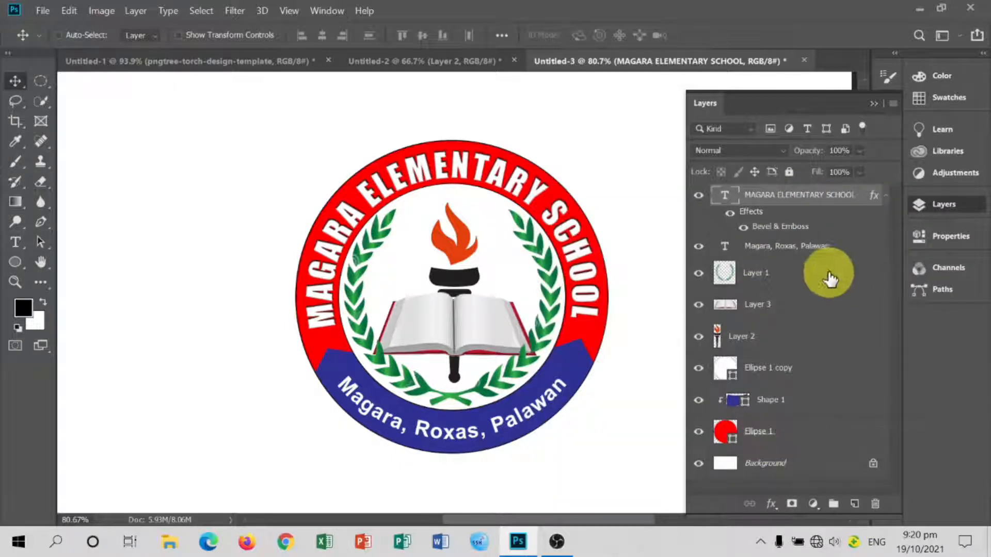
- Apply Bevel & Emboss to the Magara, Roxas, Palawan text with style Emboss, depth 100%, direction Down and size 4 px
click(826, 247)
click(770, 503)
click(803, 390)
drag(414, 26, 662, 68)
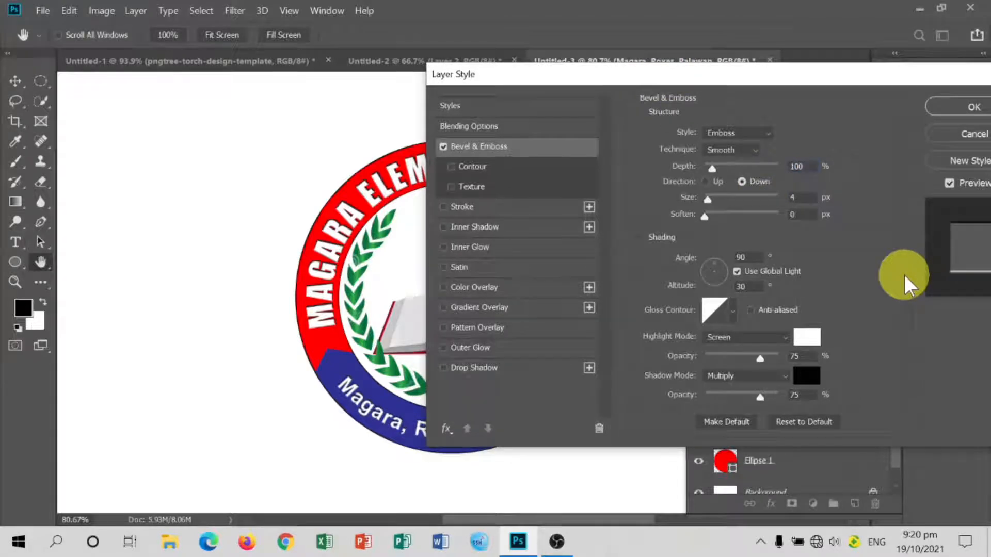
click(950, 107)
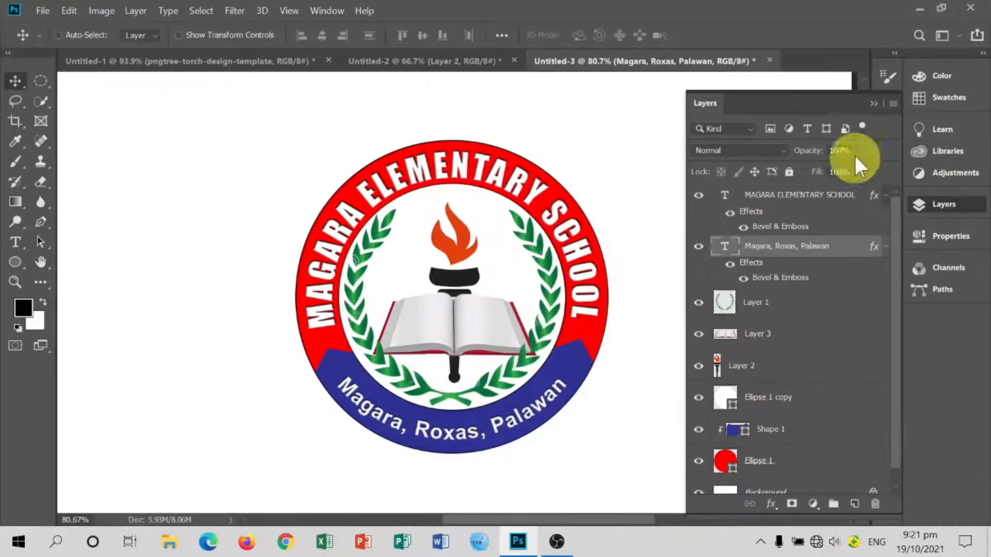
- Add Bevel & Emboss with the Emboss style to the torch layer and set its depth to 250%
click(948, 205)
click(950, 206)
click(758, 368)
click(772, 503)
click(785, 382)
drag(583, 73, 796, 66)
text(300)
drag(931, 159, 846, 147)
text(250)
- Set the torch's emboss to light angle 130°, altitude 16°, size 10 px and soften 5 px
click(831, 253)
drag(874, 66, 888, 50)
click(846, 173)
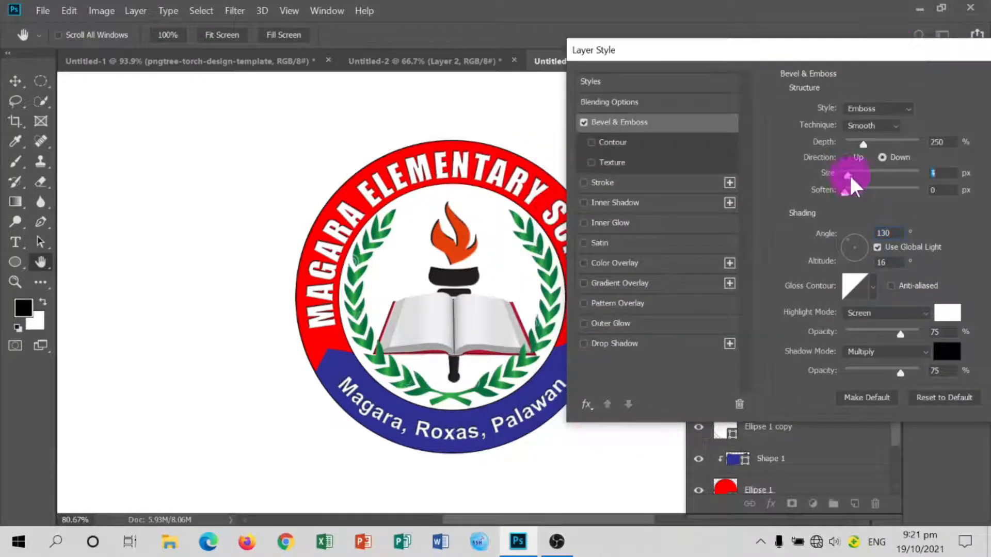
drag(847, 173, 852, 173)
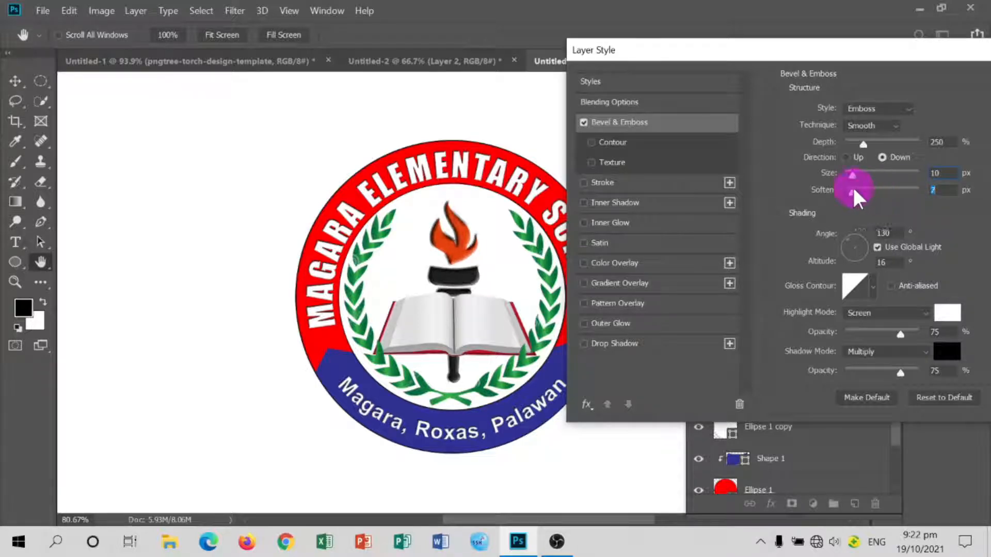
text(5)
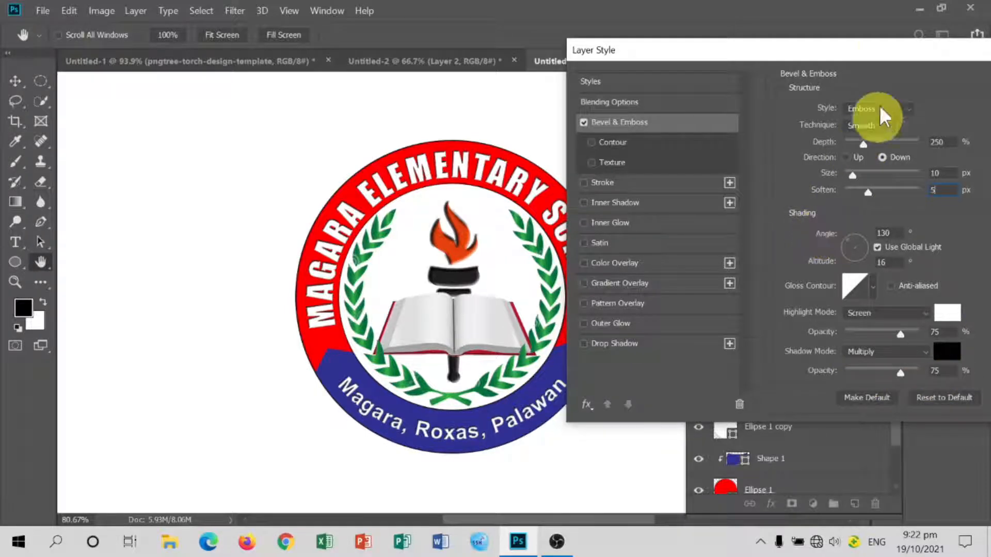
click(974, 98)
- Apply Bevel & Emboss to the laurel wreath layer and set its size to 5 px
click(761, 307)
click(771, 505)
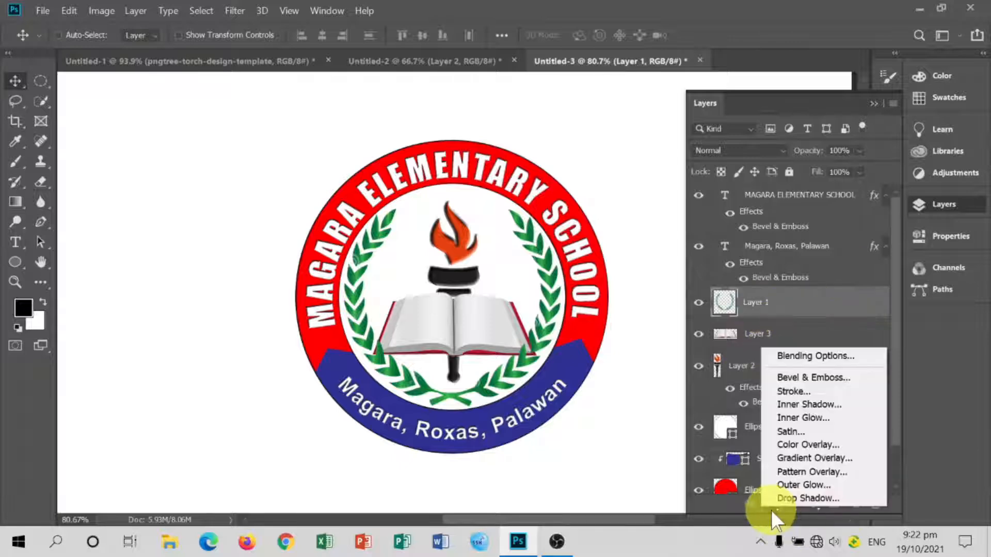
click(800, 377)
drag(482, 38, 836, 72)
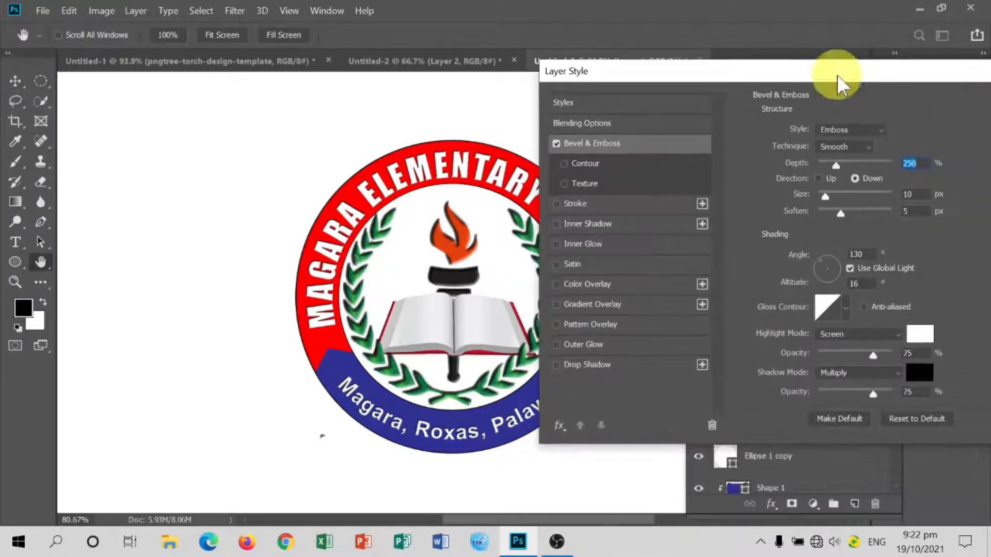
drag(825, 197, 818, 195)
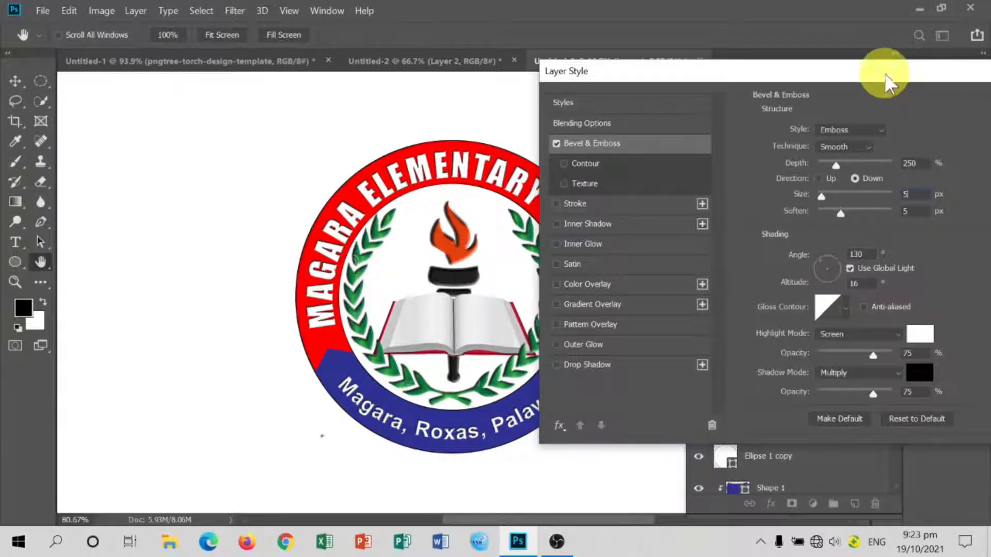
drag(886, 77, 761, 92)
click(905, 117)
click(873, 103)
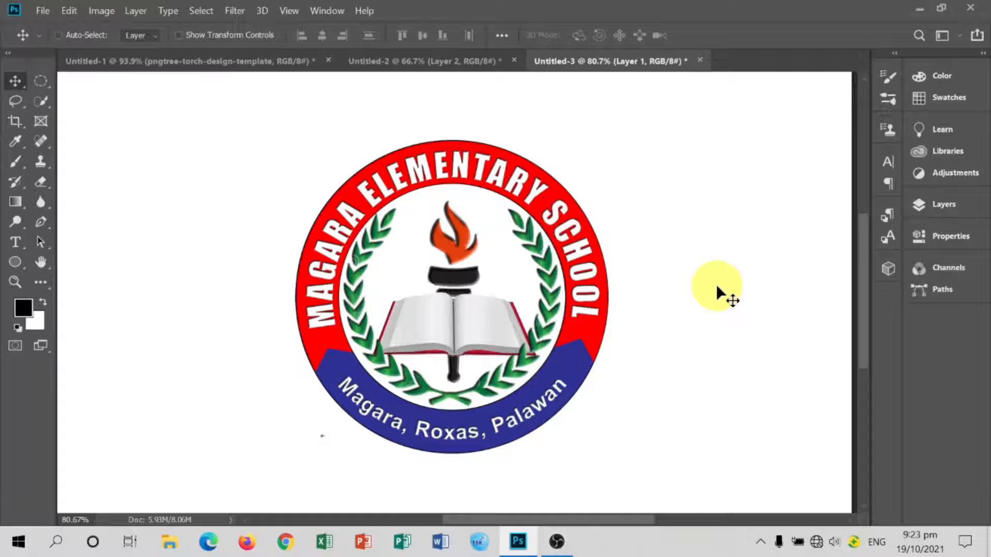
- Apply Bevel & Emboss with its current settings to the red outer circle
click(944, 204)
scroll(818, 369, down, 2)
click(774, 446)
click(771, 504)
click(810, 376)
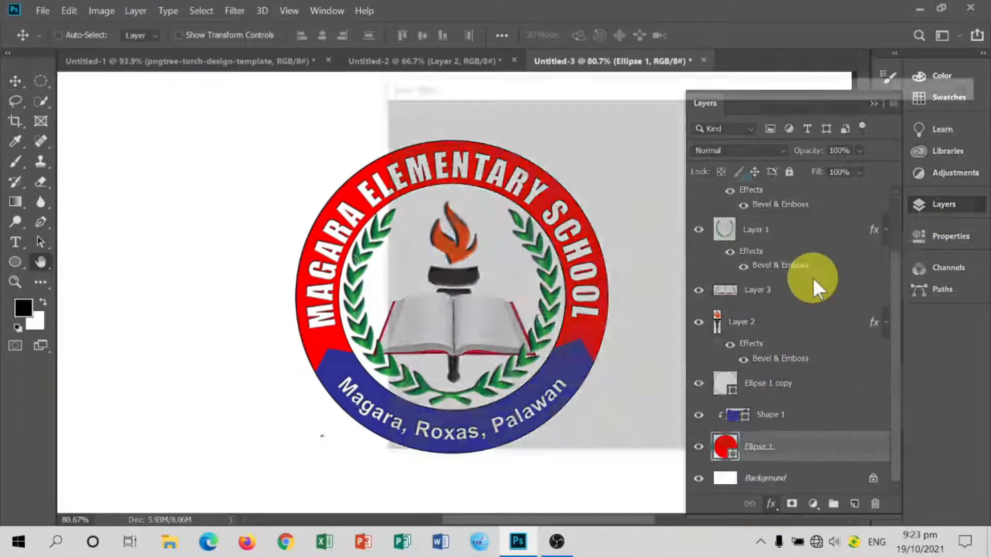
key(Return)
- Apply Bevel & Emboss to the dark blue clipped shape with depth 250%, size 5 px and soften 5 px
scroll(800, 413, down, 1)
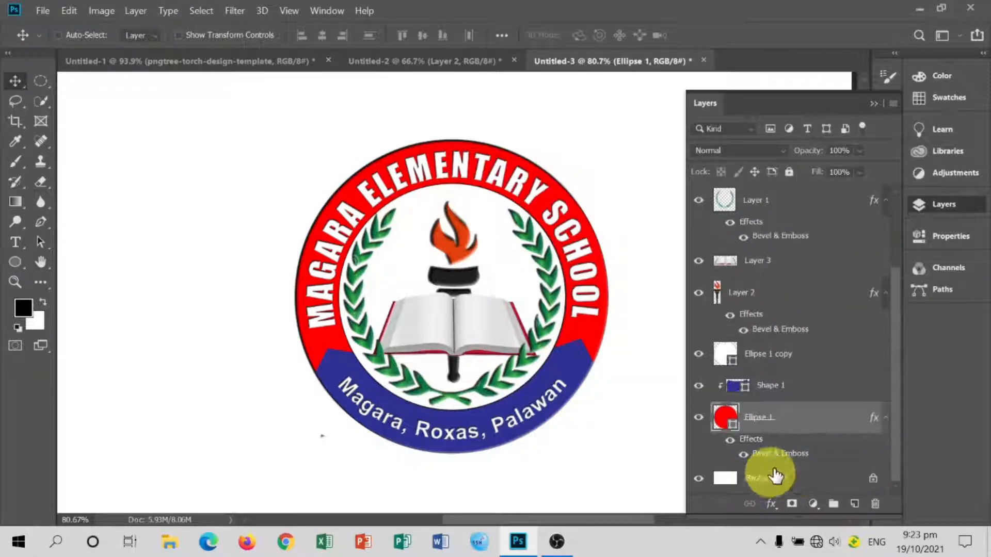
click(764, 386)
click(771, 504)
click(808, 379)
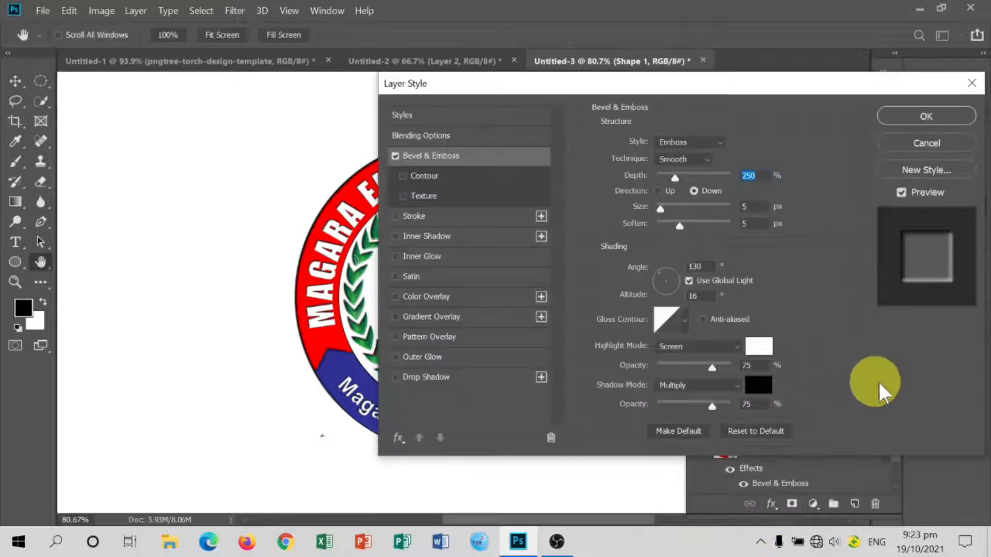
click(913, 116)
click(873, 105)
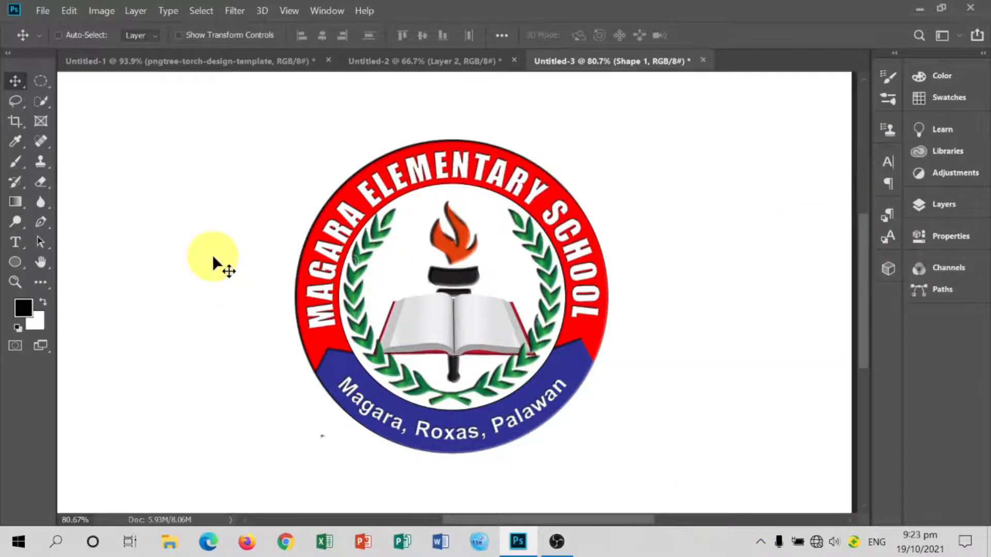
key(z)
click(453, 288)
click(15, 81)
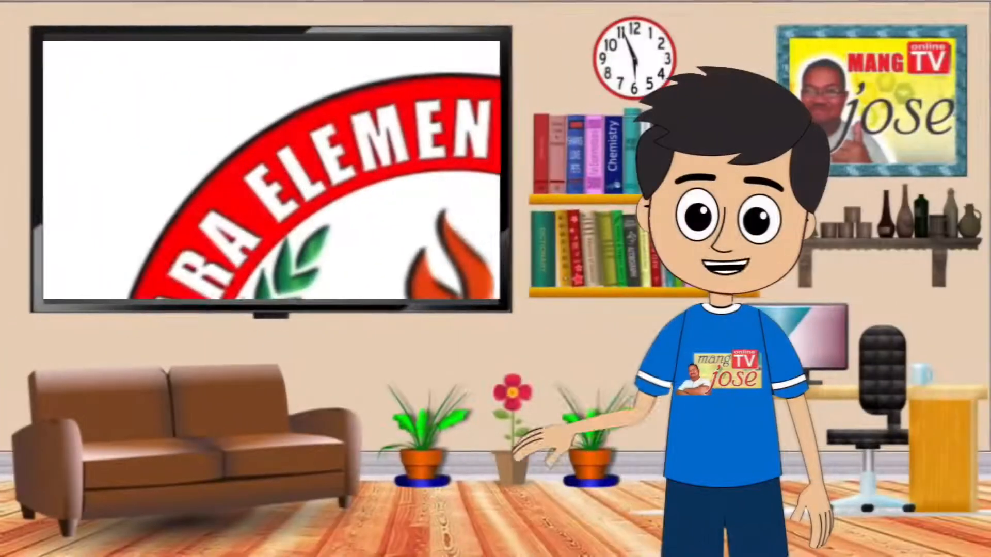